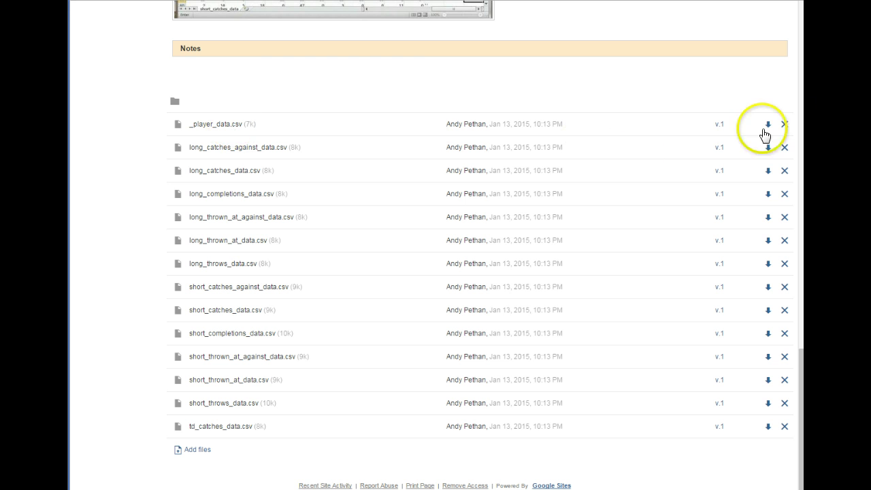
Download _player_data.csv from the file list, open it in Excel, and enlarge the window to look through the player rows.
{"action": "left_click", "coordinate": [767, 125]}
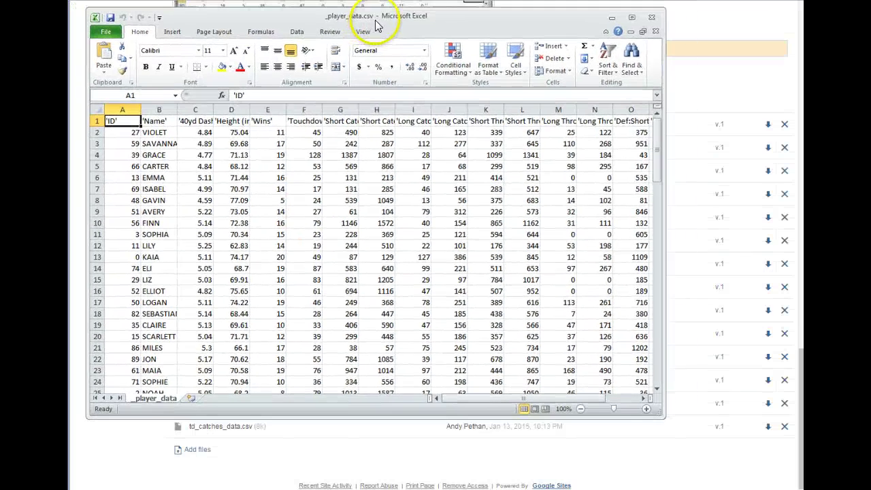
{"action": "left_click_drag", "start_coordinate": [656, 412], "coordinate": [759, 474]}
{"action": "scroll", "coordinate": [229, 278], "scroll_direction": "down", "scroll_amount": 6}
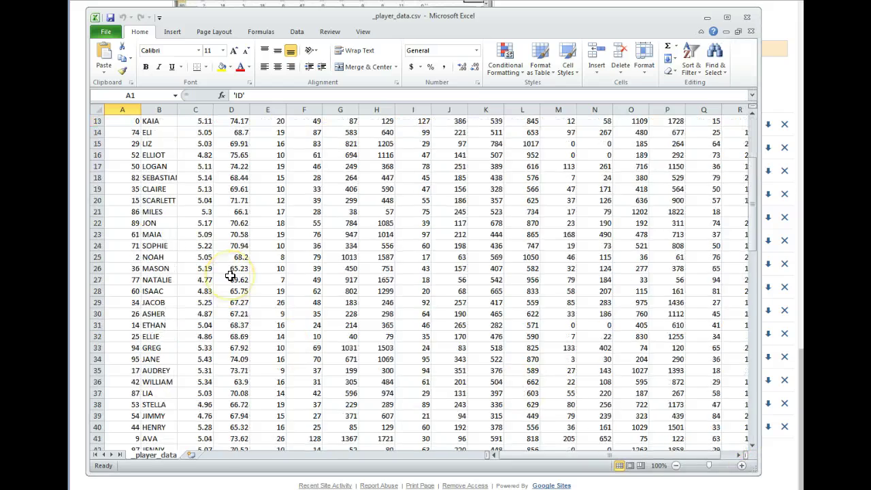
{"action": "scroll", "coordinate": [230, 277], "scroll_direction": "down", "scroll_amount": 5}
{"action": "scroll", "coordinate": [226, 269], "scroll_direction": "up", "scroll_amount": 10}
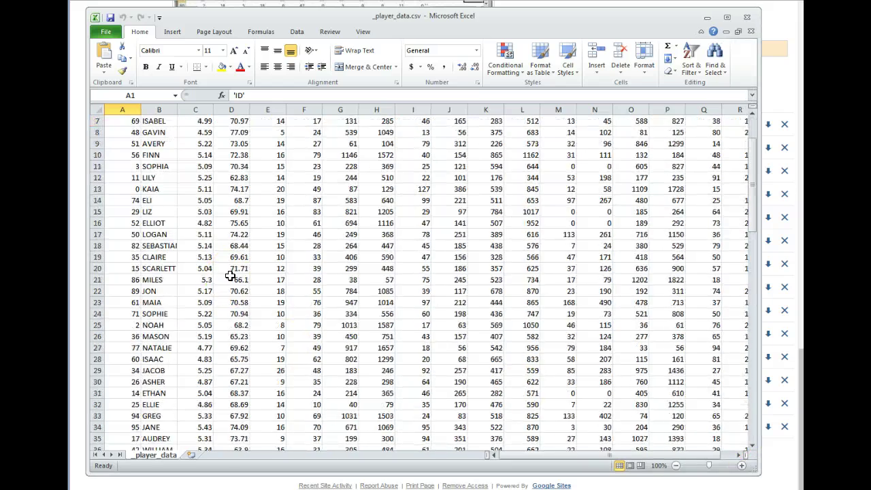
{"action": "scroll", "coordinate": [225, 263], "scroll_direction": "up", "scroll_amount": 1}
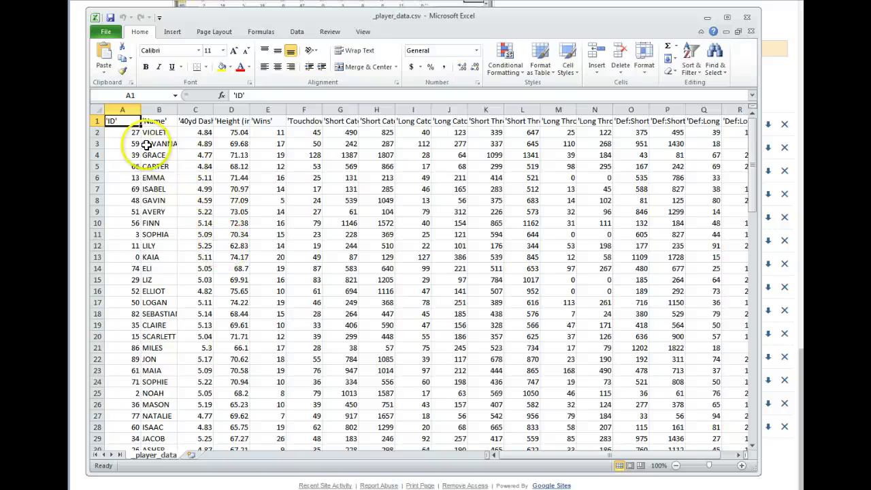
Format the whole data range A1:R99 as a table with headers, using the red Table Style Light 10.
{"action": "left_click_drag", "start_coordinate": [113, 119], "coordinate": [594, 352]}
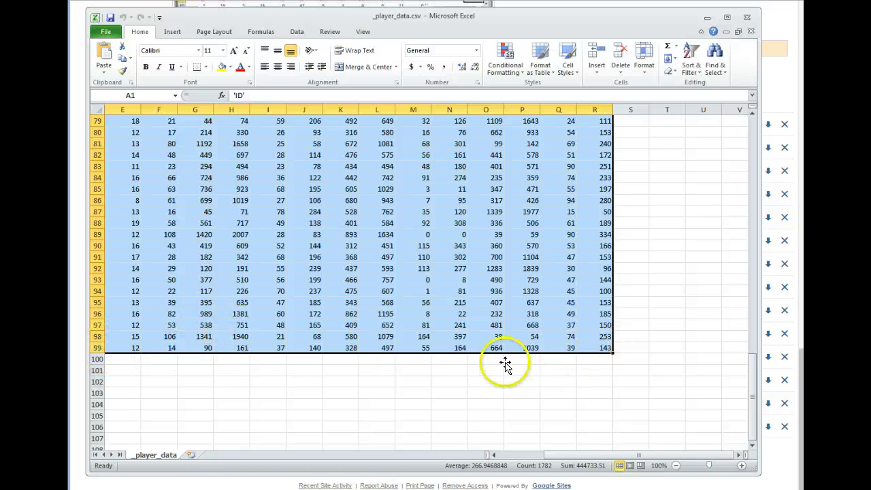
{"action": "left_click", "coordinate": [541, 68]}
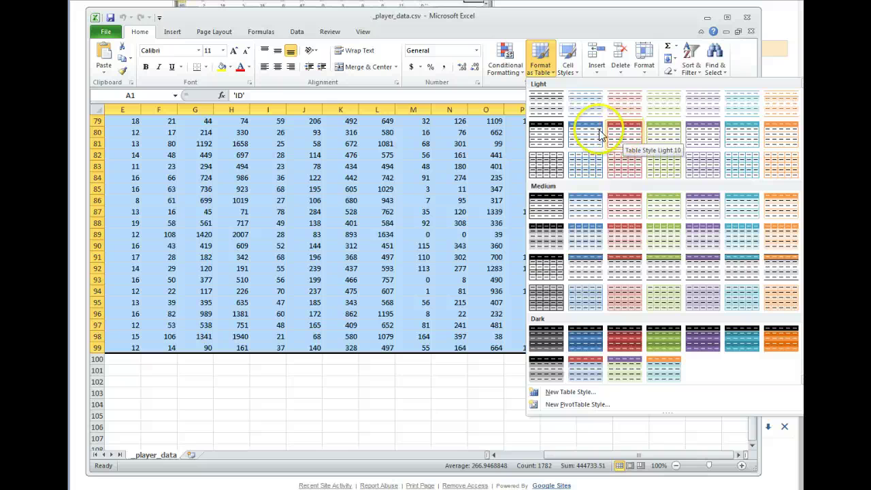
{"action": "left_click", "coordinate": [628, 147]}
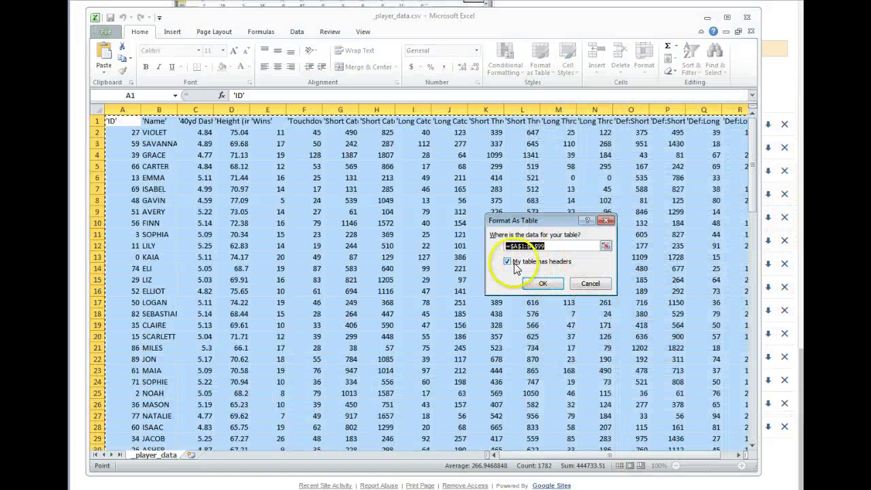
{"action": "left_click", "coordinate": [538, 284]}
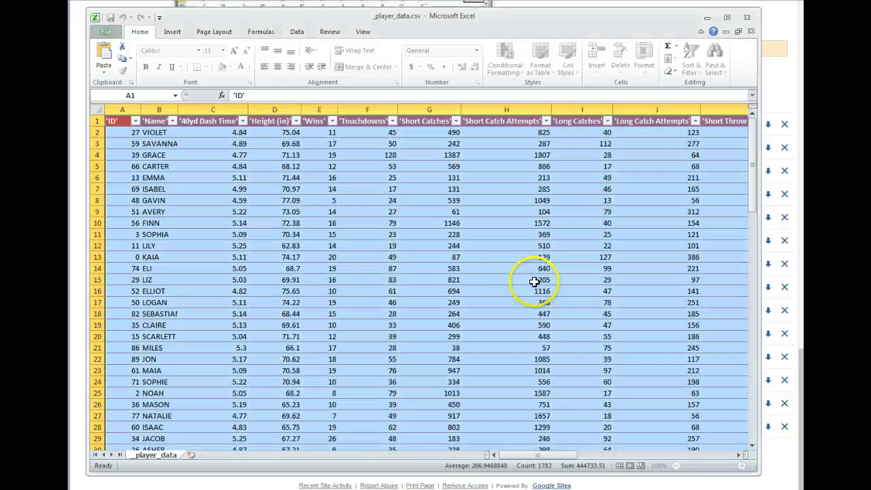
{"action": "left_click", "coordinate": [378, 271]}
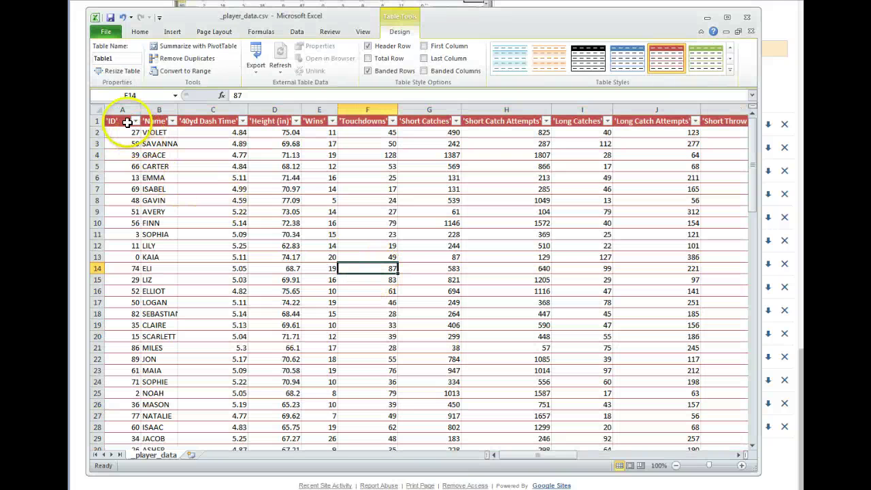
Sort the player table by the Wins column from largest to smallest.
{"action": "scroll", "coordinate": [444, 272], "scroll_direction": "down", "scroll_amount": 4}
{"action": "scroll", "coordinate": [444, 273], "scroll_direction": "up", "scroll_amount": 4}
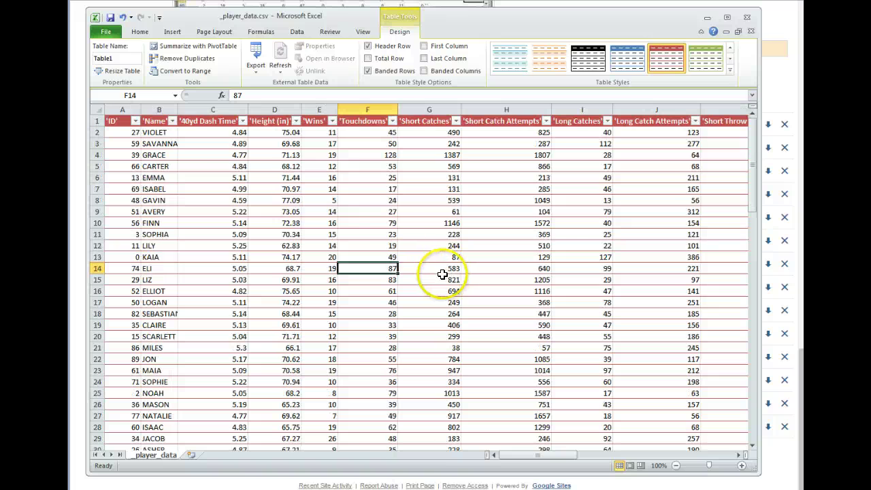
{"action": "left_click", "coordinate": [154, 122]}
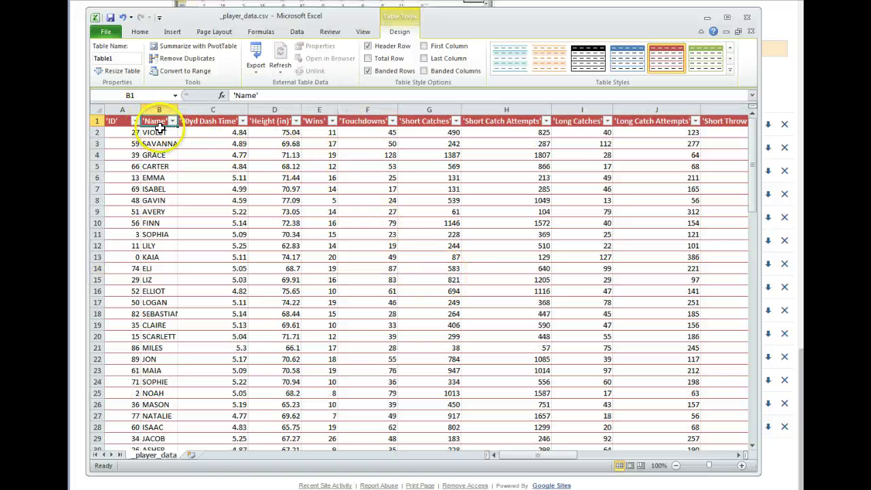
{"action": "left_click", "coordinate": [217, 120]}
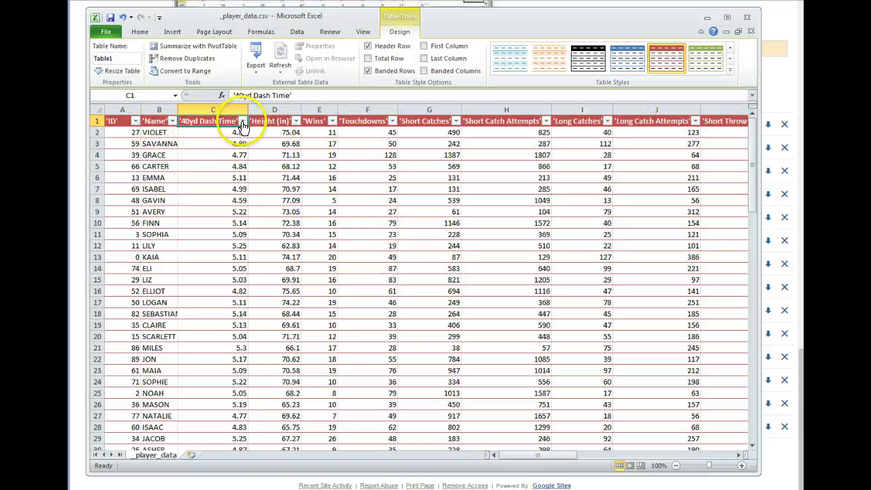
{"action": "left_click", "coordinate": [333, 122]}
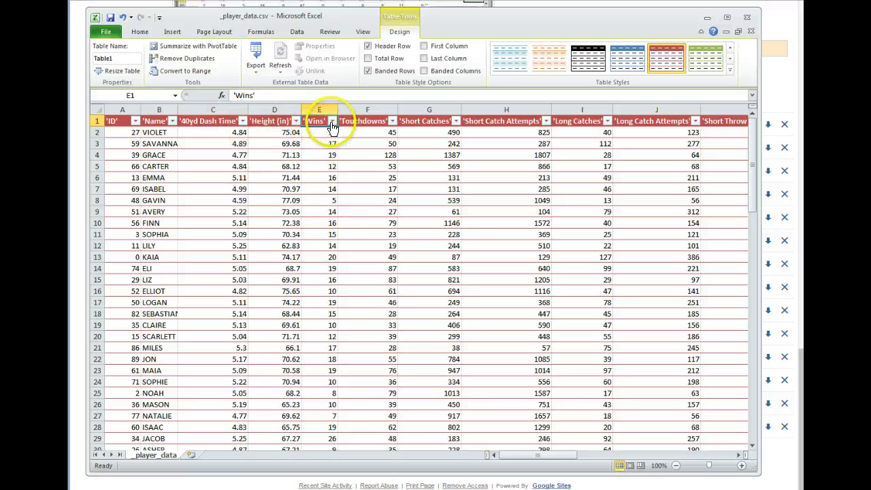
{"action": "left_click", "coordinate": [332, 123]}
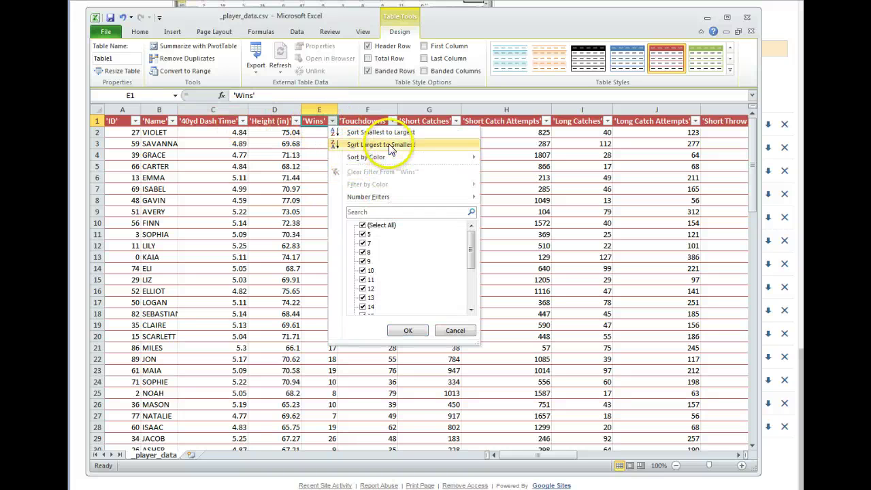
{"action": "left_click", "coordinate": [384, 146]}
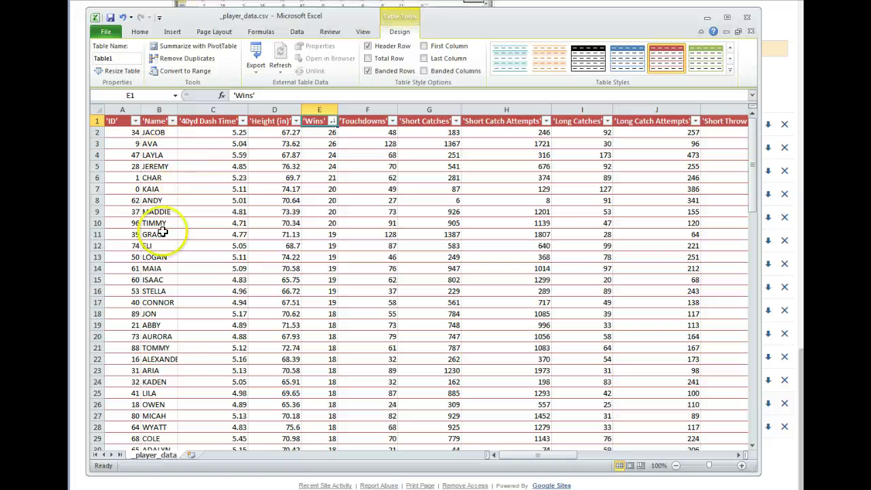
{"action": "left_click", "coordinate": [565, 257]}
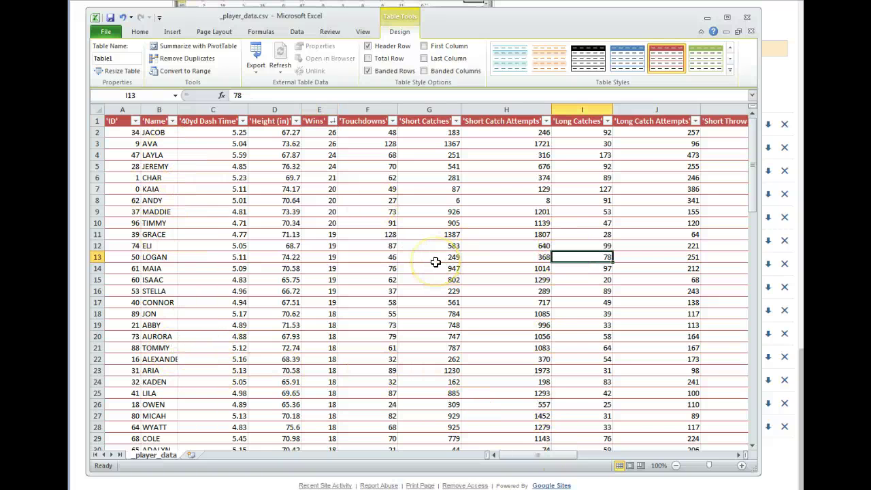
Save the file in Downloads as an Excel Workbook named _player_data.xlsx.
{"action": "left_click", "coordinate": [111, 36]}
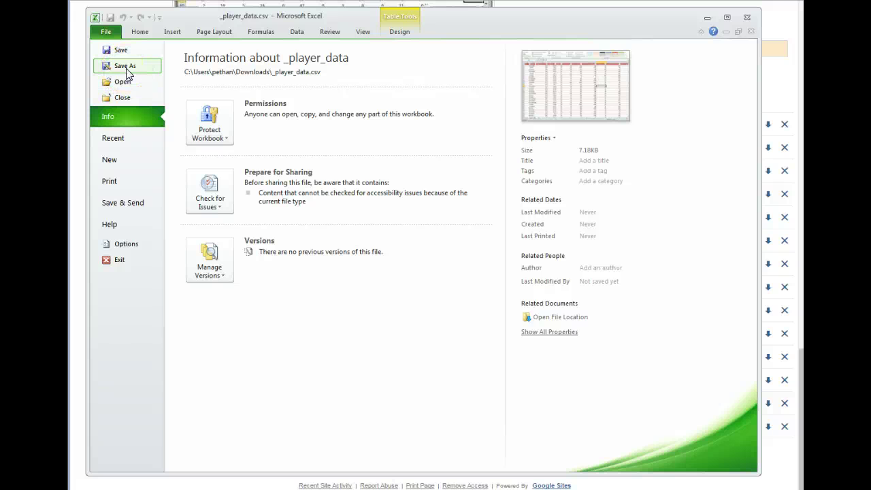
{"action": "key", "text": "Escape"}
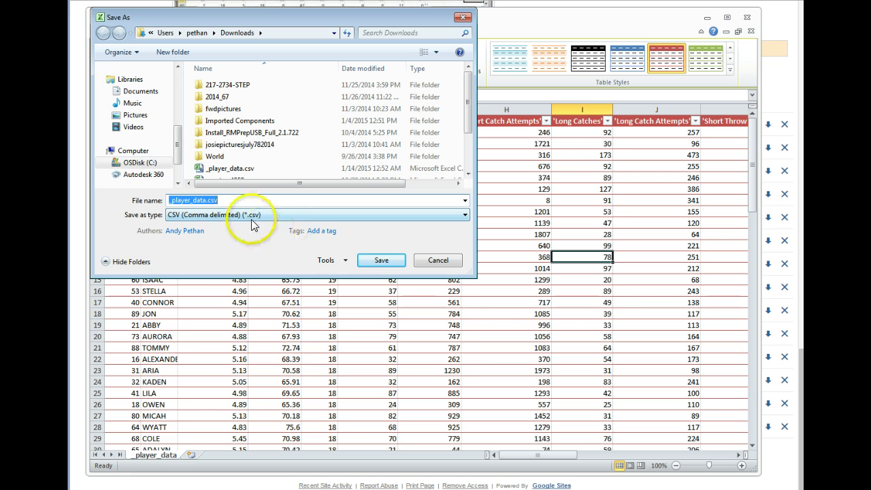
{"action": "left_click", "coordinate": [249, 219]}
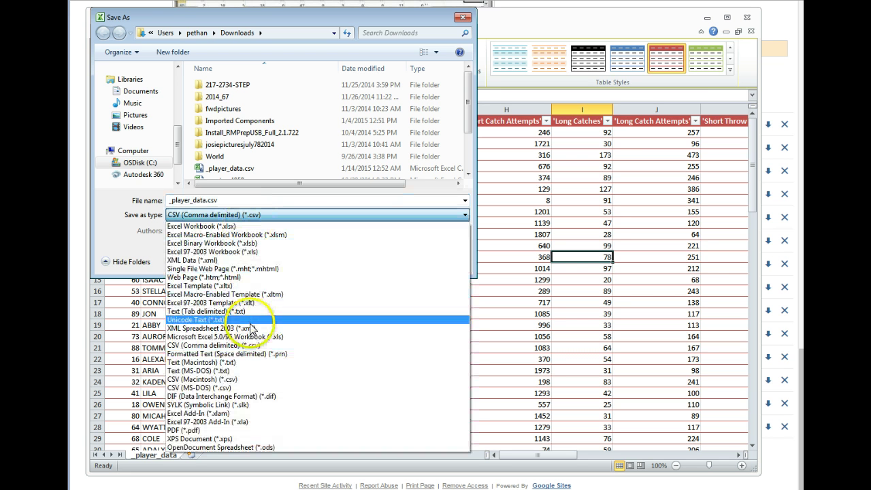
{"action": "left_click", "coordinate": [231, 226]}
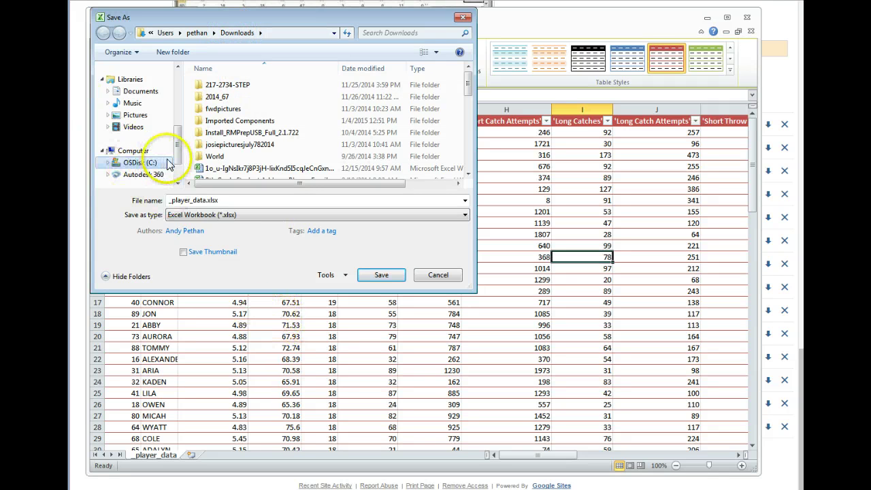
{"action": "scroll", "coordinate": [112, 136], "scroll_direction": "down", "scroll_amount": 2}
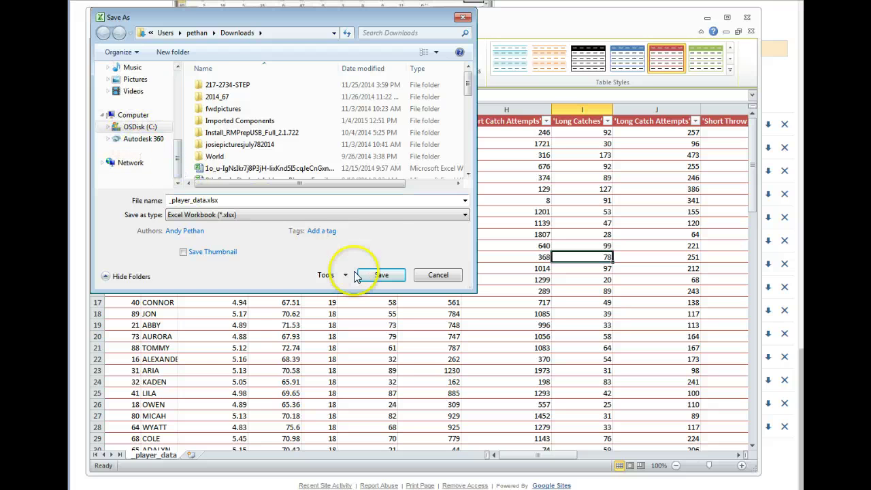
{"action": "left_click", "coordinate": [381, 276]}
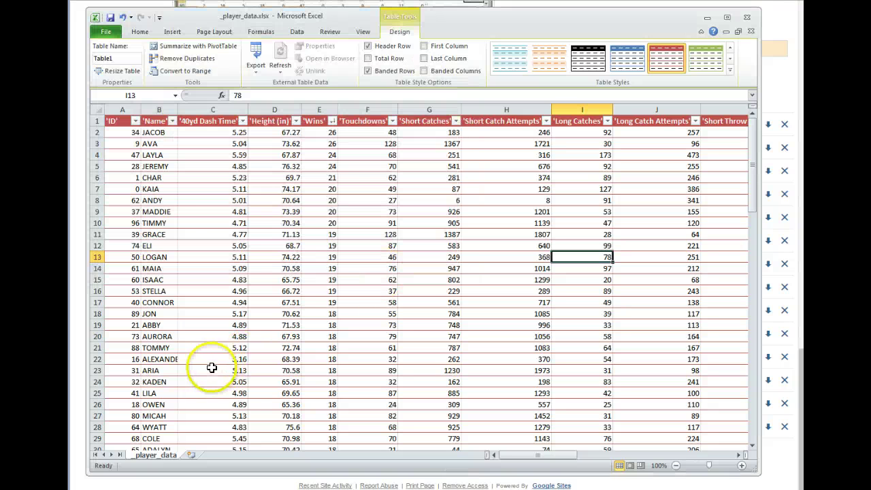
Examine the table's column headings from 40yd Dash Time through Short Catch Attempts.
{"action": "left_click", "coordinate": [212, 212]}
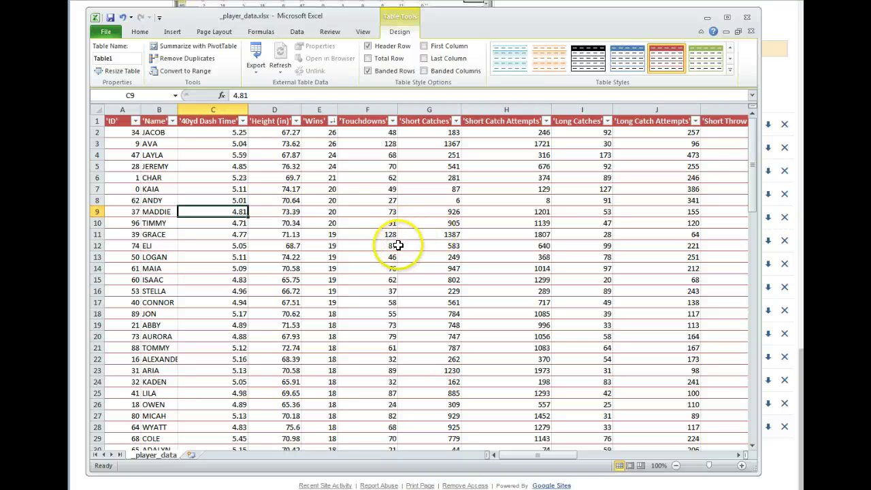
{"action": "left_click", "coordinate": [367, 199]}
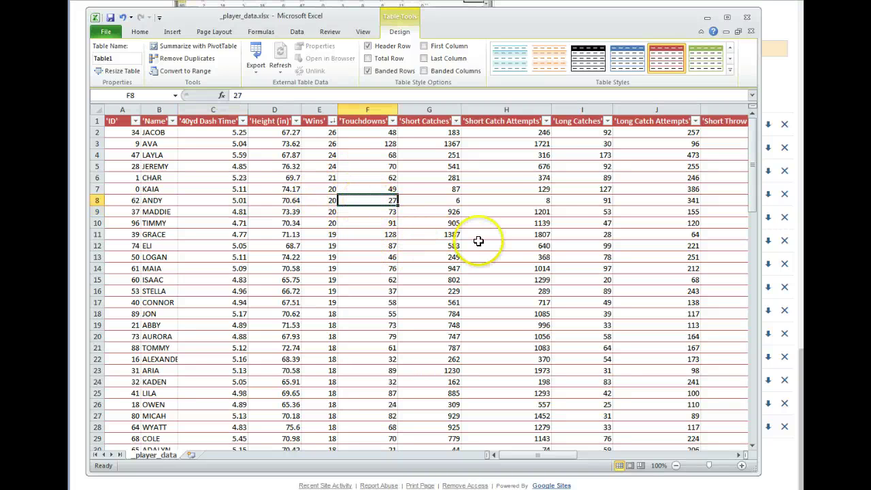
{"action": "left_click", "coordinate": [203, 121]}
{"action": "left_click", "coordinate": [272, 121]}
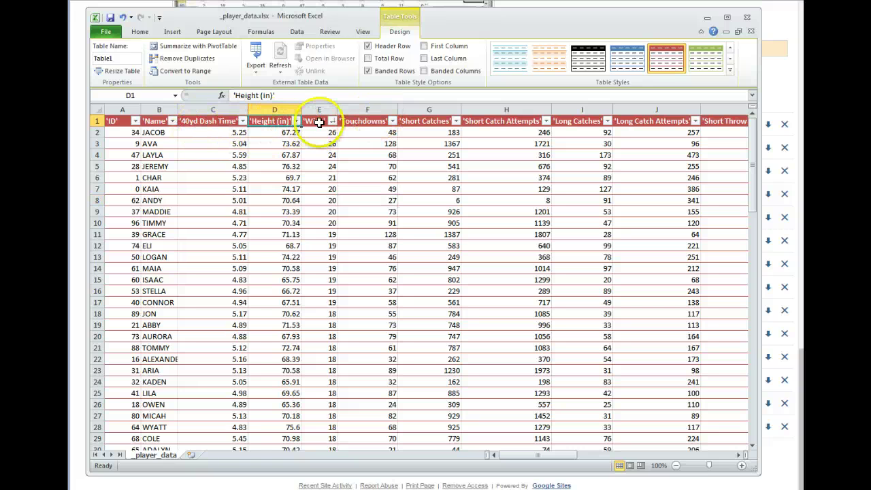
{"action": "left_click", "coordinate": [313, 121]}
{"action": "left_click", "coordinate": [363, 123]}
{"action": "left_click", "coordinate": [426, 121]}
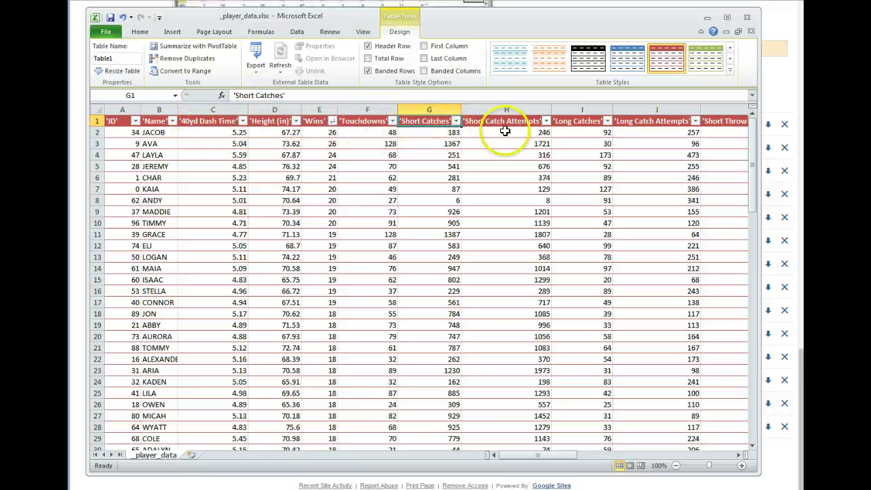
{"action": "left_click", "coordinate": [485, 121]}
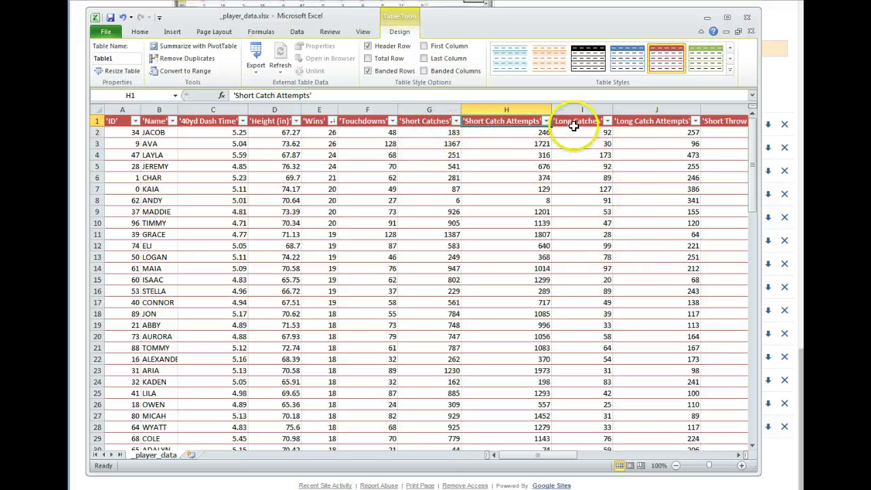
Insert a new table column before Long Catches and name its header "Short Catch %".
{"action": "left_click", "coordinate": [581, 106]}
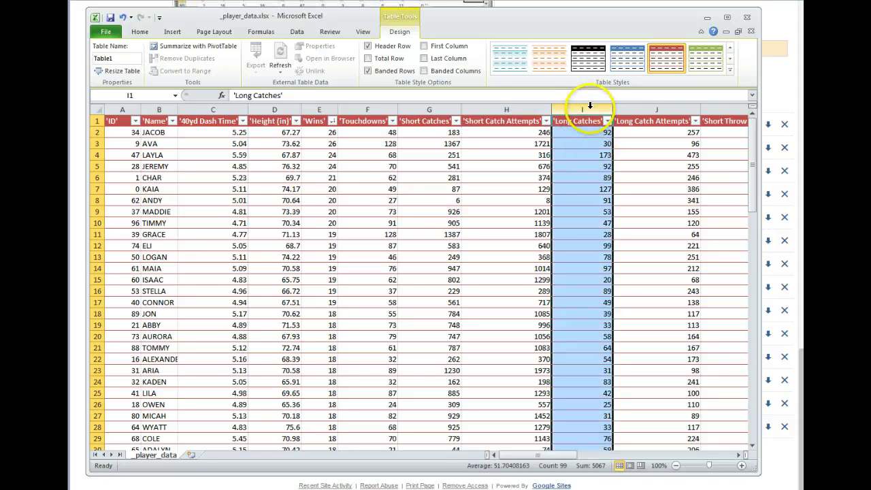
{"action": "right_click", "coordinate": [589, 114]}
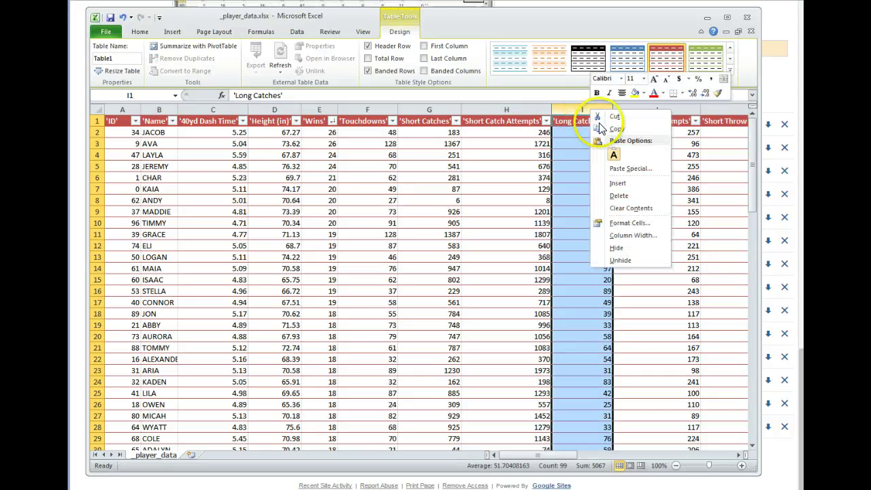
{"action": "left_click", "coordinate": [619, 183]}
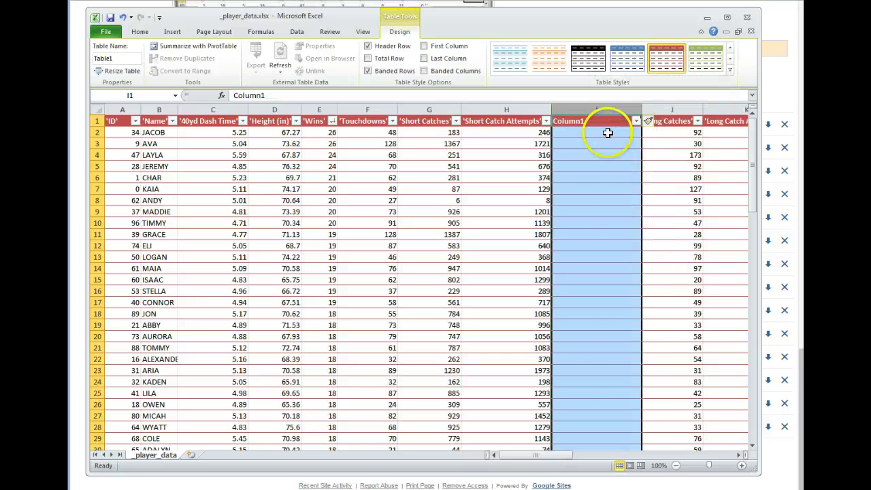
{"action": "left_click", "coordinate": [594, 121]}
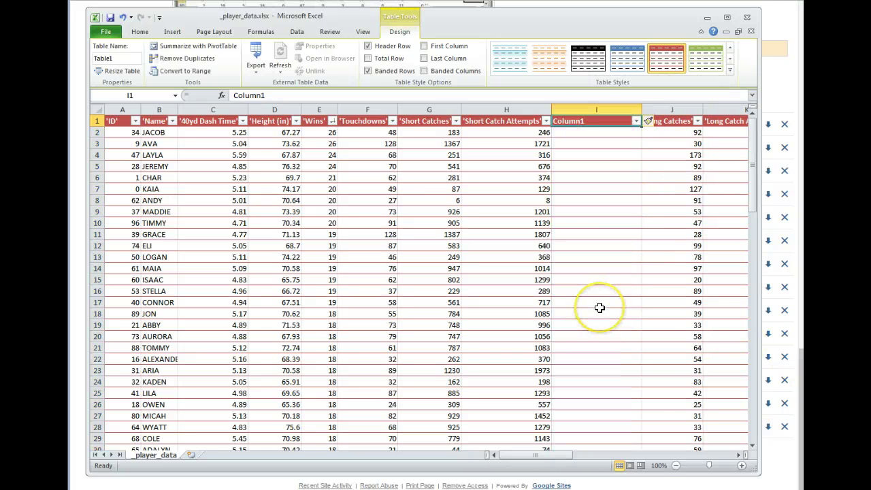
{"action": "type", "text": "Short Catch"}
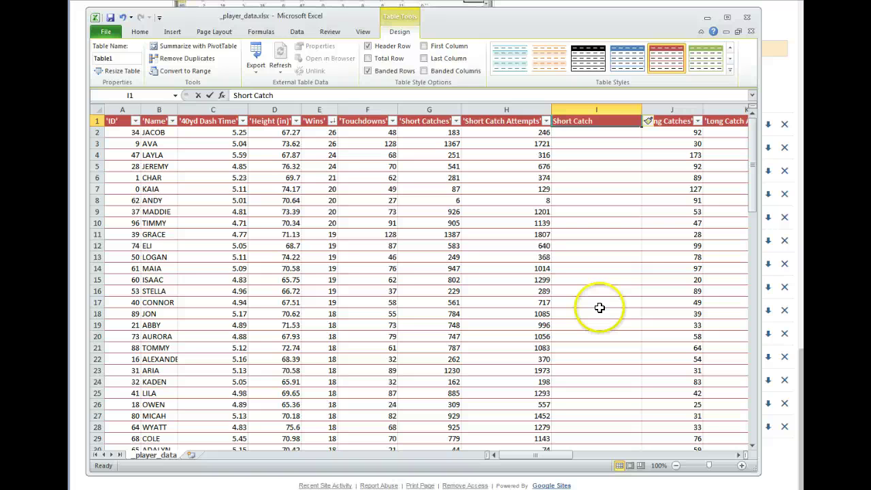
{"action": "type", "text": " %"}
{"action": "key", "text": "Return"}
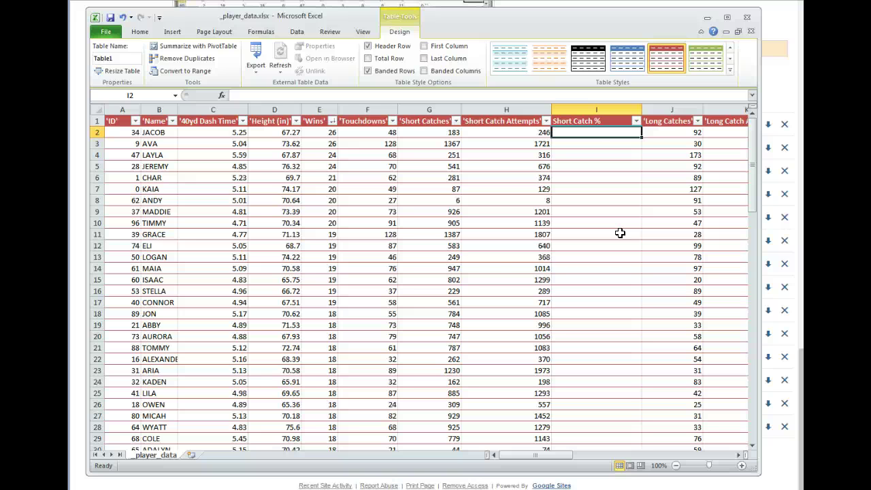
Fill the Short Catch % column with a formula dividing each player's Short Catches by Short Catch Attempts.
{"action": "type", "text": "="}
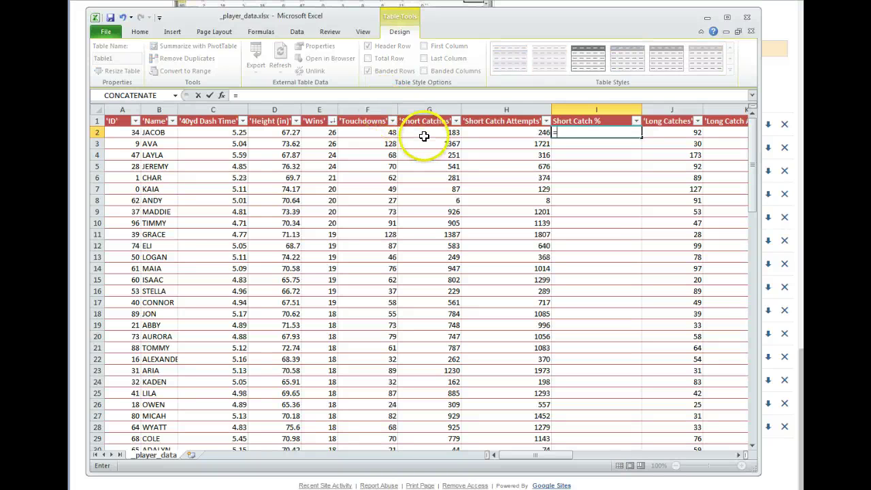
{"action": "left_click", "coordinate": [430, 133]}
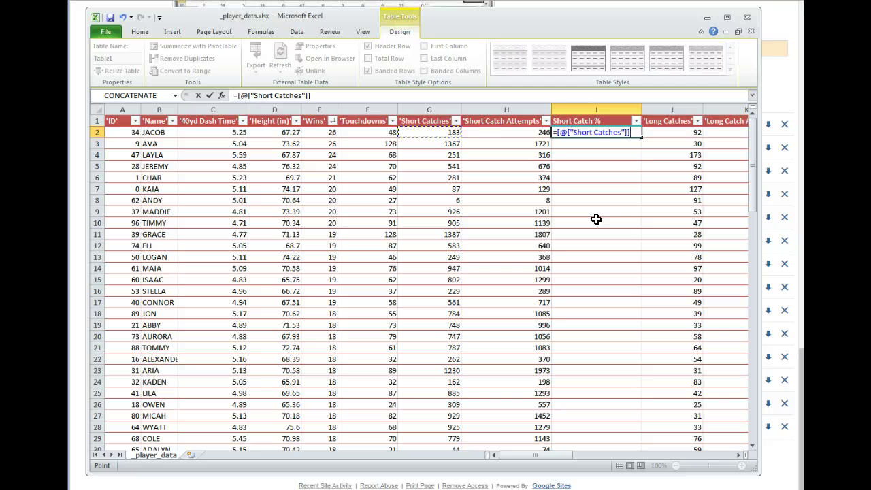
{"action": "left_click", "coordinate": [524, 136]}
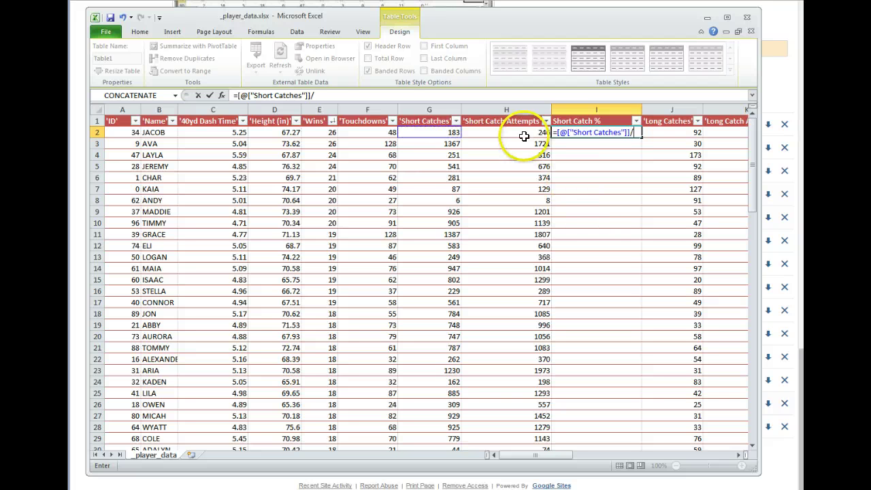
{"action": "type", "text": "/"}
{"action": "left_click", "coordinate": [522, 134]}
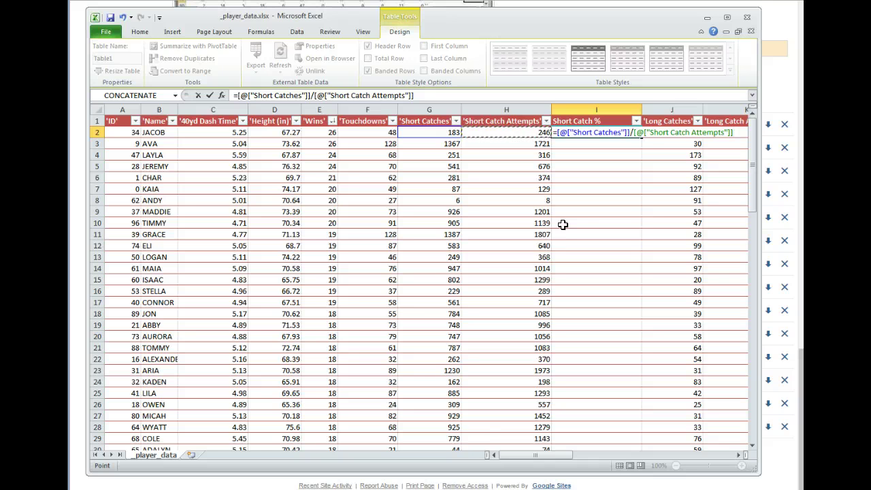
{"action": "key", "text": "Return"}
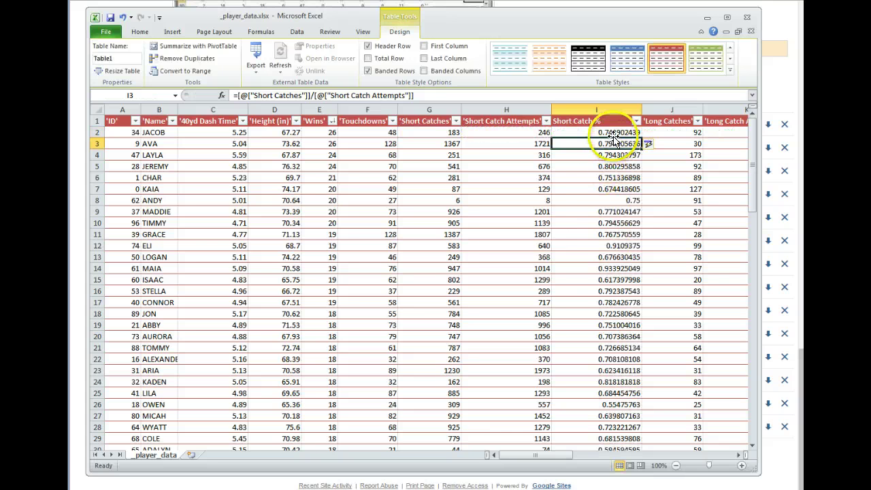
Format the entire Short Catch % column with the Percent style.
{"action": "left_click", "coordinate": [607, 132]}
{"action": "scroll", "coordinate": [608, 302], "scroll_direction": "down", "scroll_amount": 20}
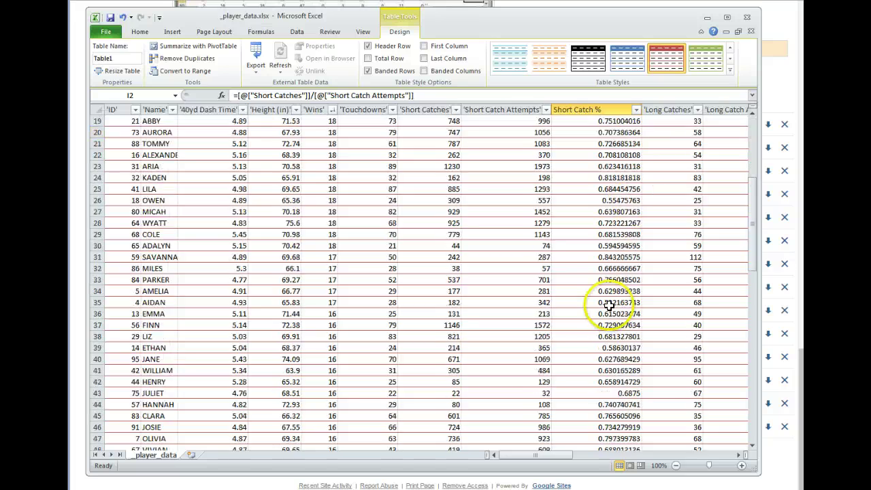
{"action": "scroll", "coordinate": [608, 324], "scroll_direction": "down", "scroll_amount": 7}
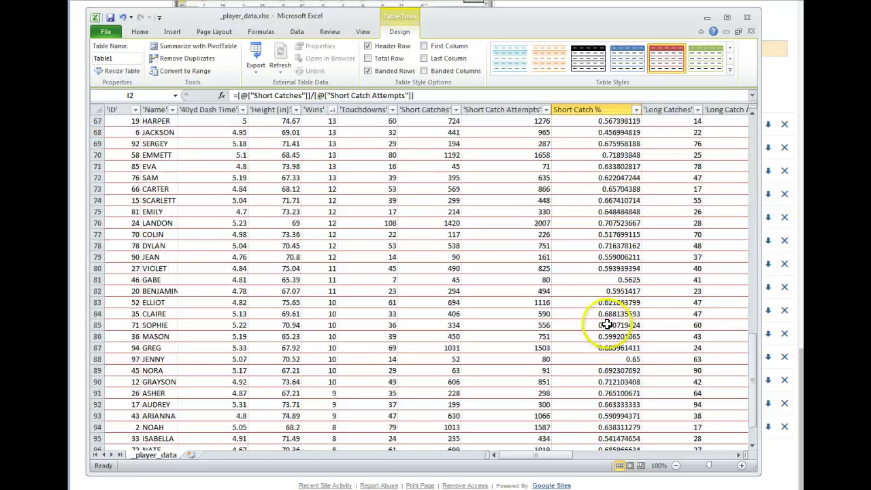
{"action": "scroll", "coordinate": [608, 324], "scroll_direction": "up", "scroll_amount": 20}
{"action": "scroll", "coordinate": [608, 325], "scroll_direction": "up", "scroll_amount": 3}
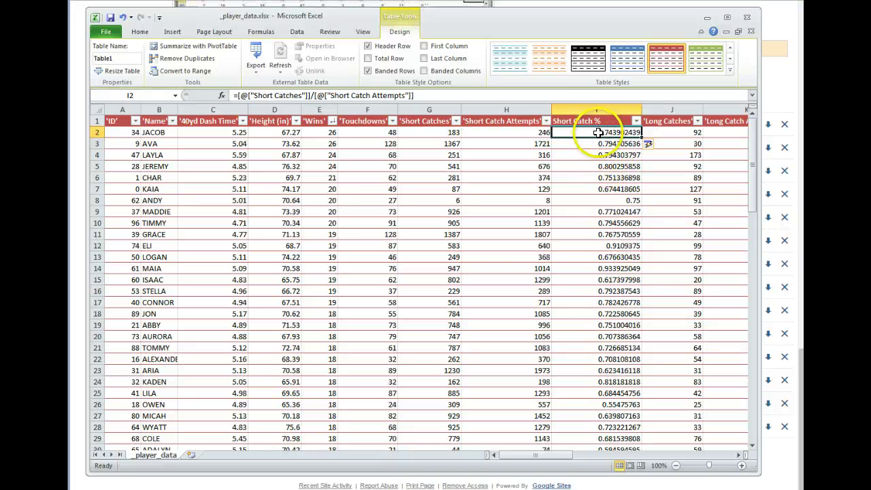
{"action": "left_click", "coordinate": [596, 109]}
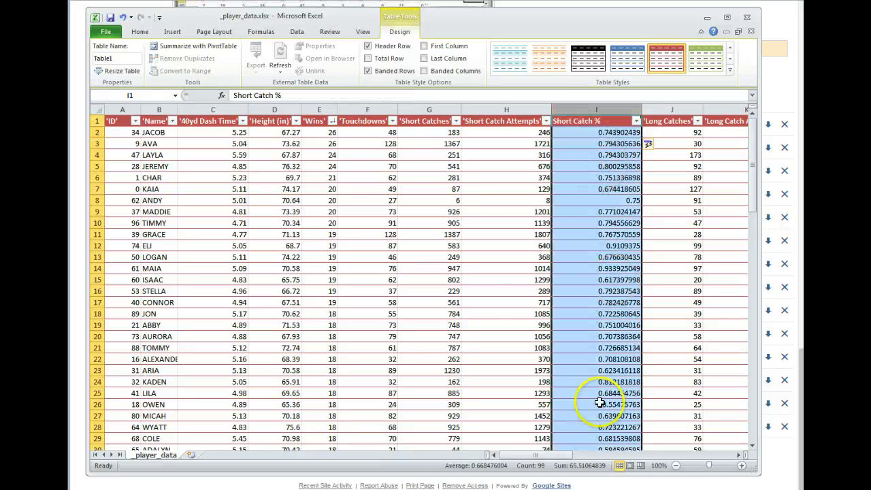
{"action": "left_click", "coordinate": [140, 34]}
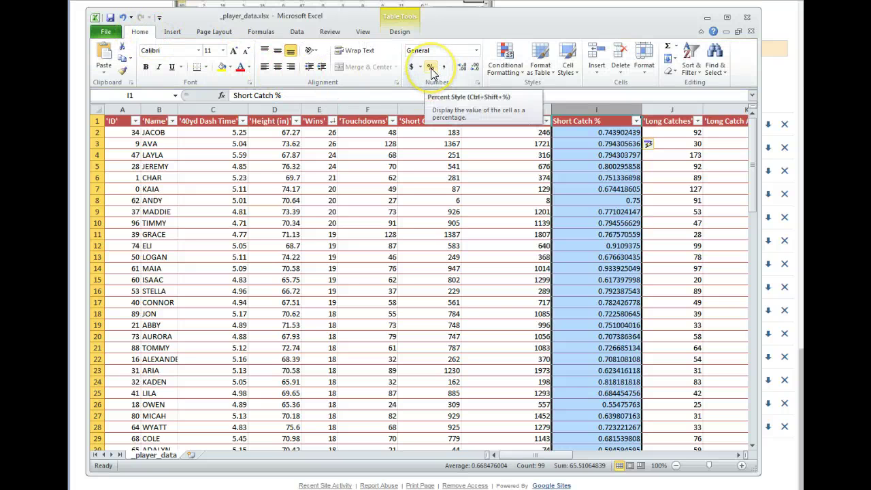
{"action": "left_click", "coordinate": [477, 51]}
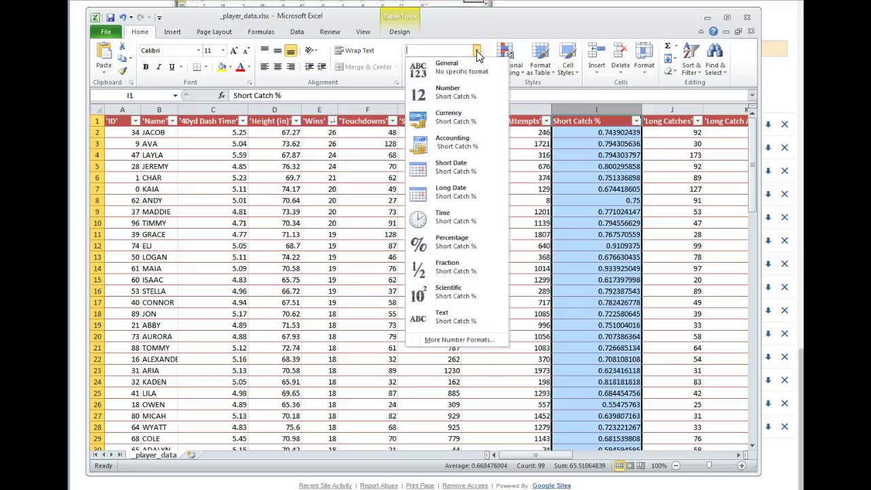
{"action": "left_click", "coordinate": [430, 72]}
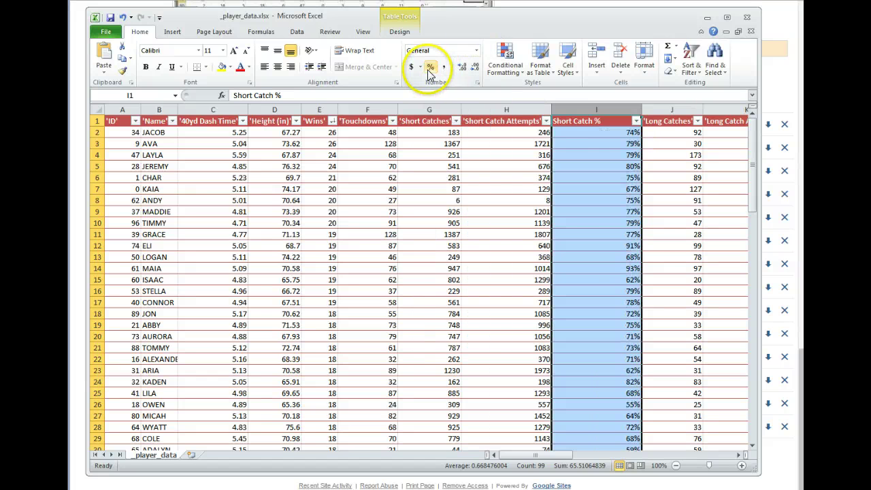
{"action": "left_click", "coordinate": [430, 68]}
Sort the player table by the Short Catch % column from largest to smallest and check the top-ranked player.
{"action": "left_click", "coordinate": [622, 268]}
{"action": "scroll", "coordinate": [673, 324], "scroll_direction": "down", "scroll_amount": 3}
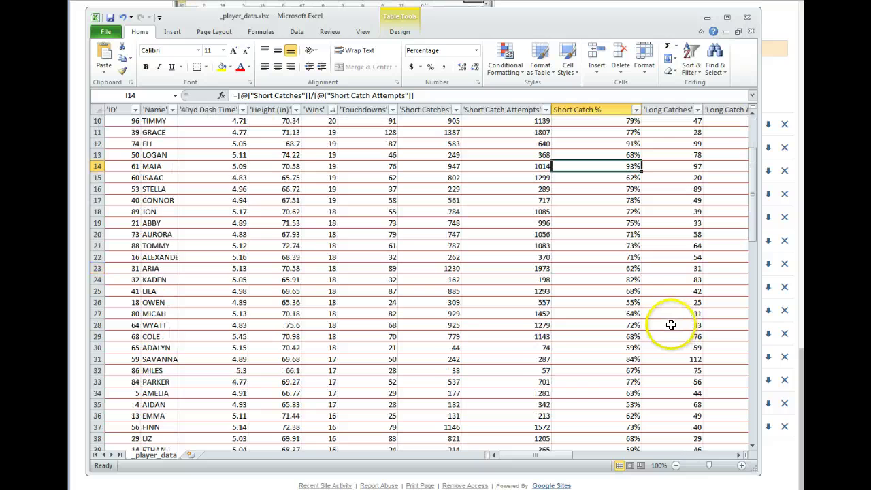
{"action": "scroll", "coordinate": [656, 333], "scroll_direction": "down", "scroll_amount": 2}
{"action": "scroll", "coordinate": [651, 336], "scroll_direction": "down", "scroll_amount": 16}
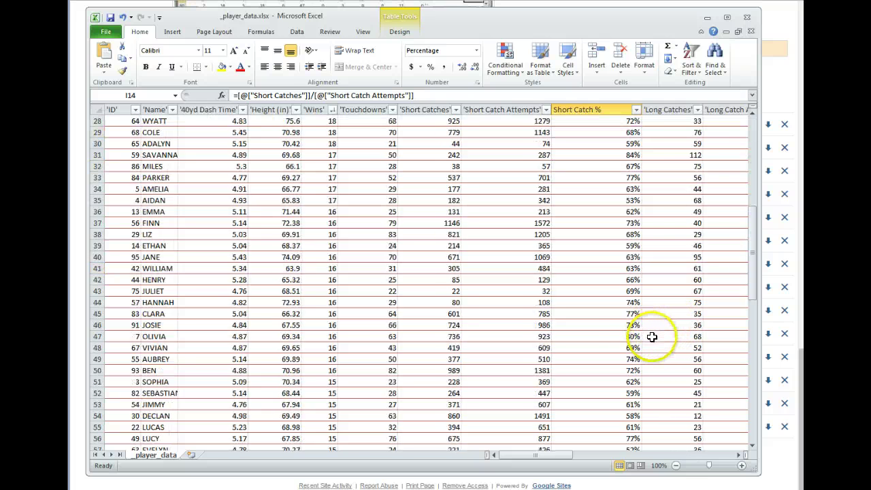
{"action": "scroll", "coordinate": [632, 342], "scroll_direction": "up", "scroll_amount": 11}
{"action": "scroll", "coordinate": [631, 343], "scroll_direction": "up", "scroll_amount": 10}
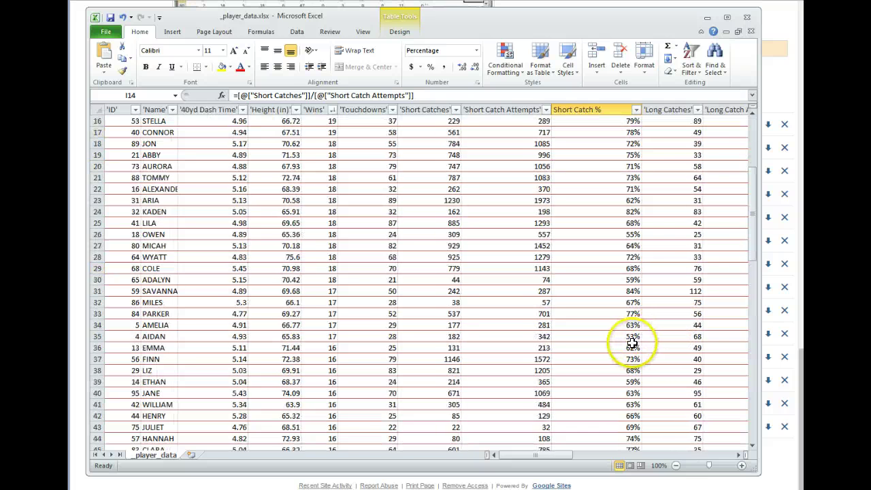
{"action": "left_click", "coordinate": [635, 122]}
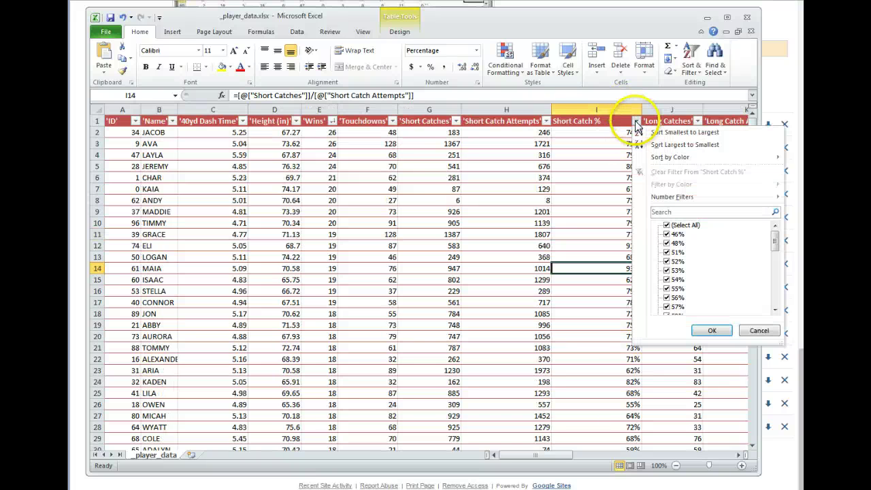
{"action": "key", "text": "Return"}
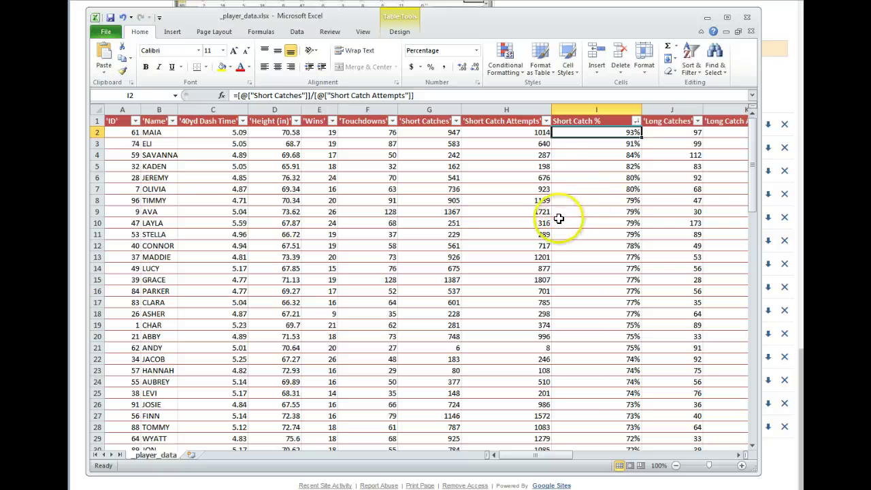
{"action": "left_click", "coordinate": [598, 129]}
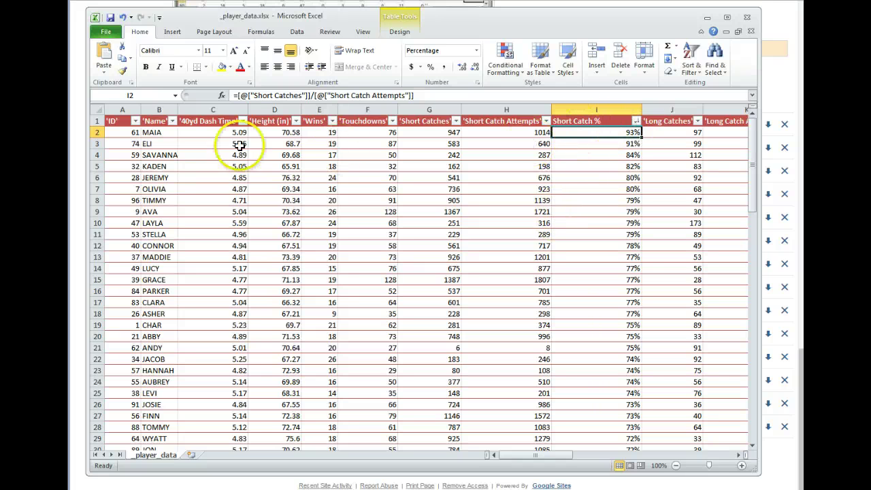
{"action": "left_click", "coordinate": [160, 136]}
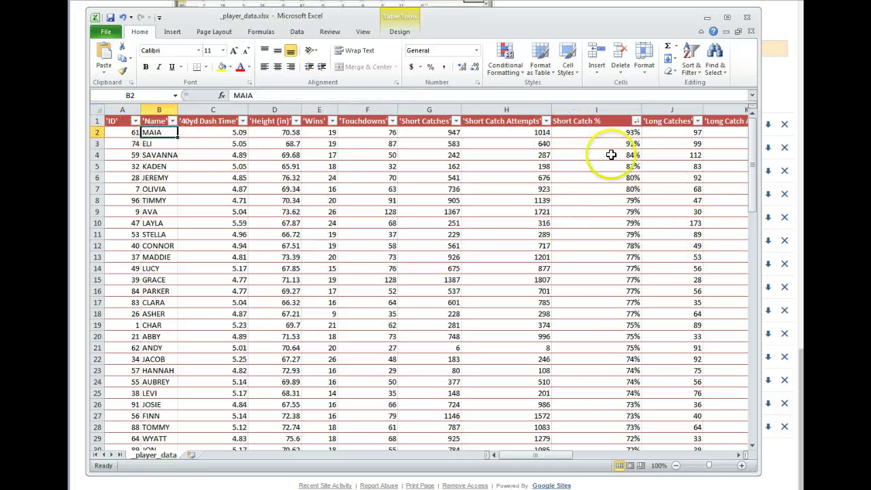
{"action": "left_click", "coordinate": [625, 132]}
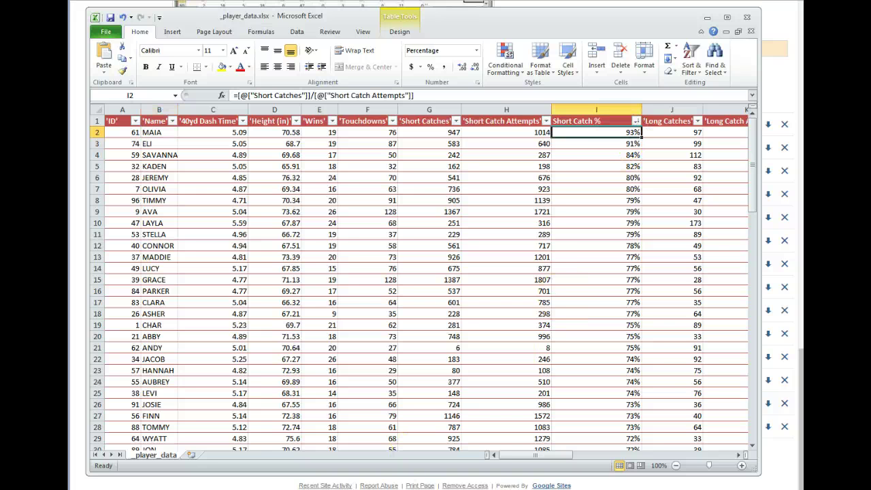